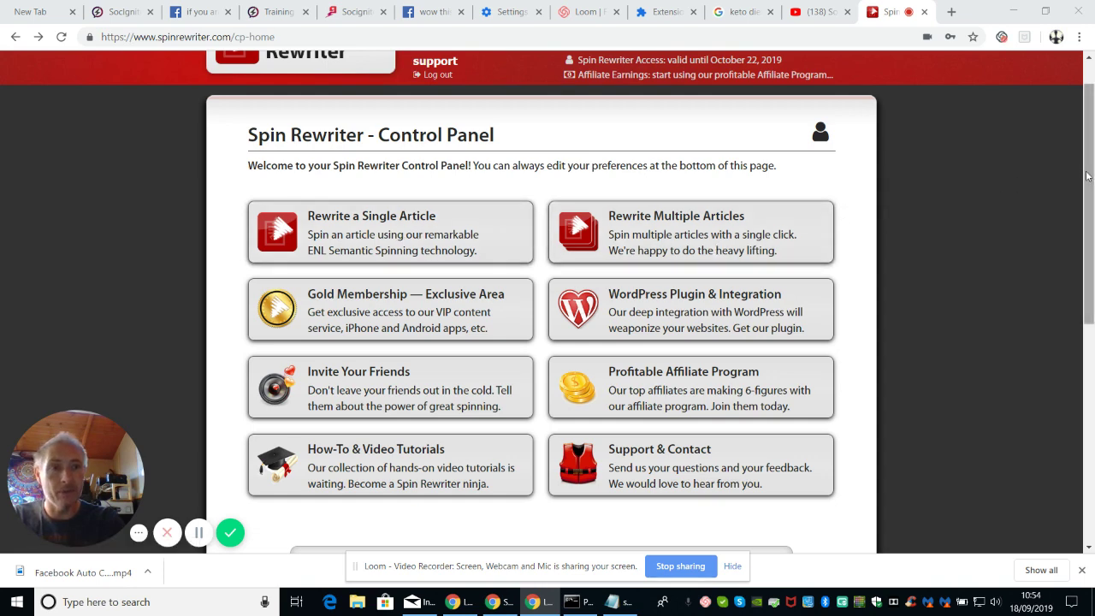
- Review the Control Panel options and open the Rewrite a Single Article tool
{"action": "left_click_drag", "start_coordinate": [1088, 178], "coordinate": [1077, 208]}
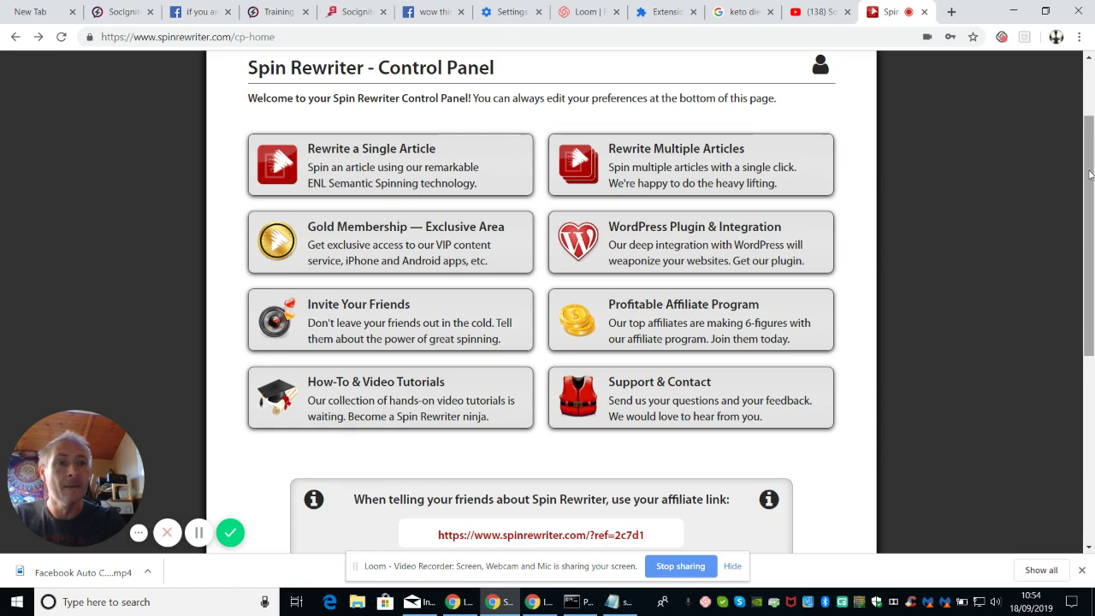
{"action": "left_click_drag", "start_coordinate": [1090, 178], "coordinate": [1091, 130]}
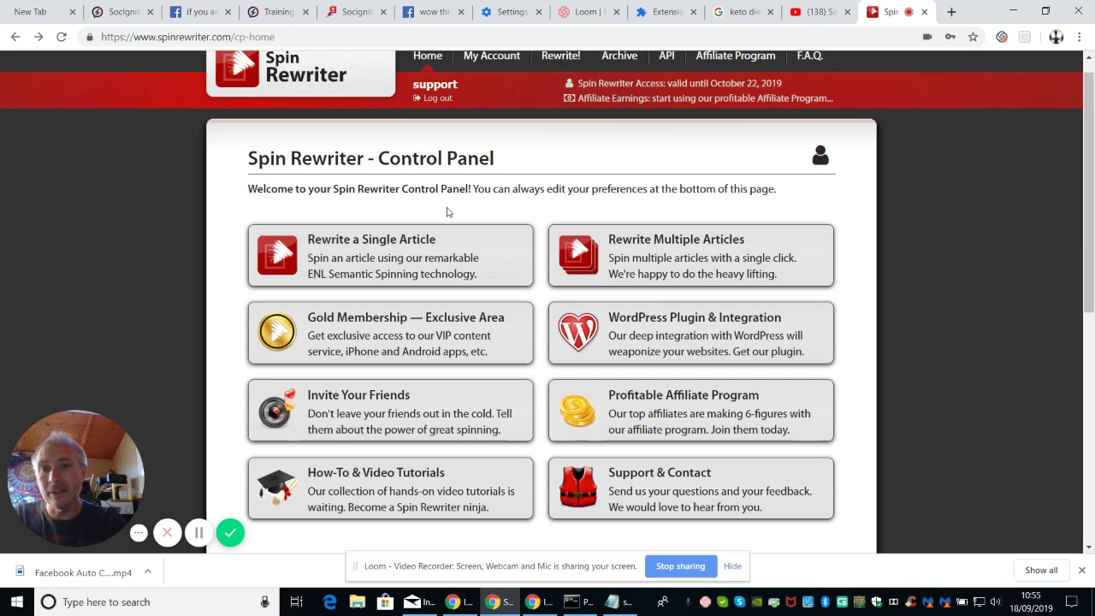
{"action": "left_click", "coordinate": [400, 254]}
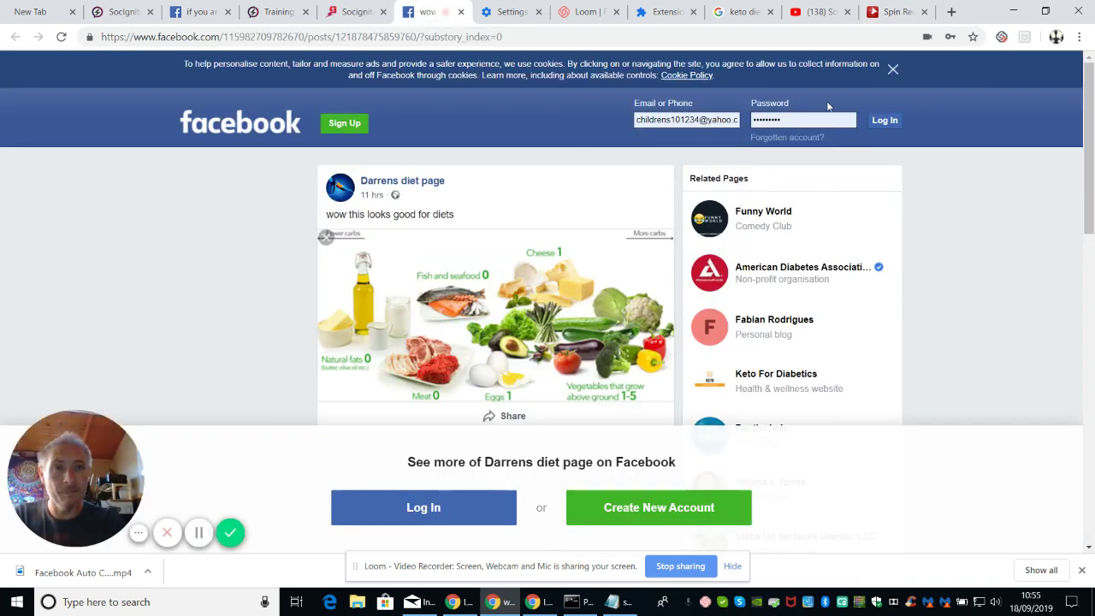
- Search Google for "diet tips" in a new browser tab and open the "28-Day Weight Loss Diet" result
{"action": "left_click", "coordinate": [951, 11]}
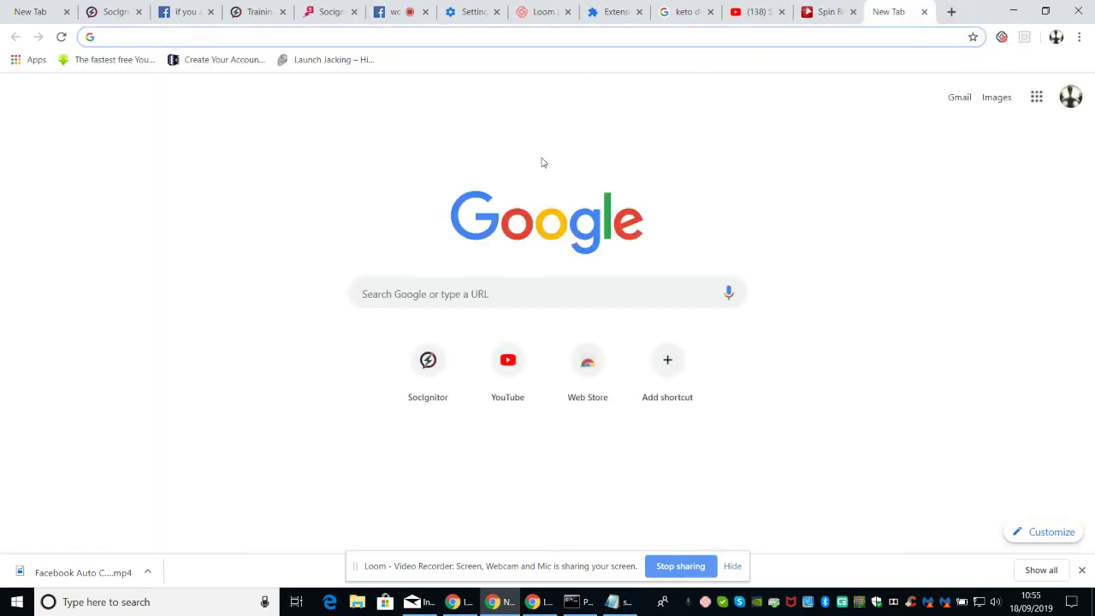
{"action": "left_click", "coordinate": [434, 301]}
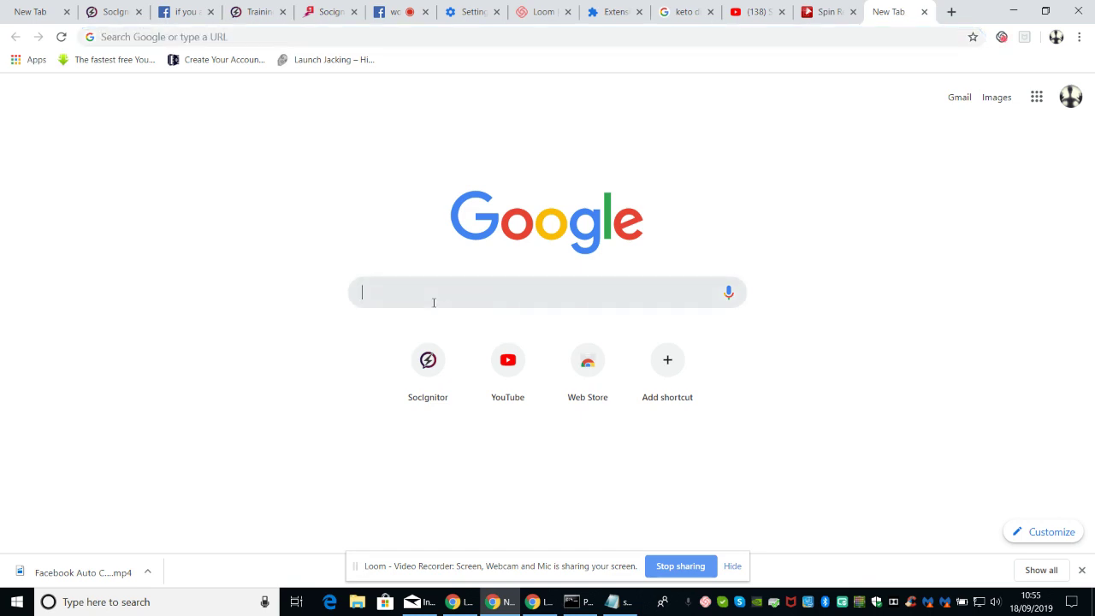
{"action": "type", "text": "diet t"}
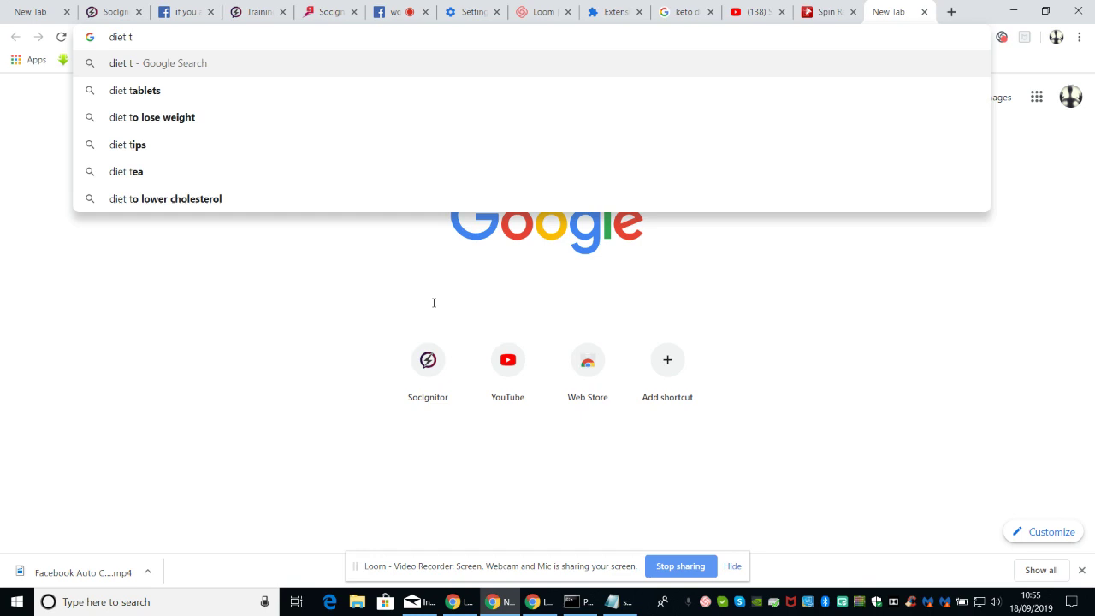
{"action": "type", "text": "ips"}
{"action": "key", "text": "Return"}
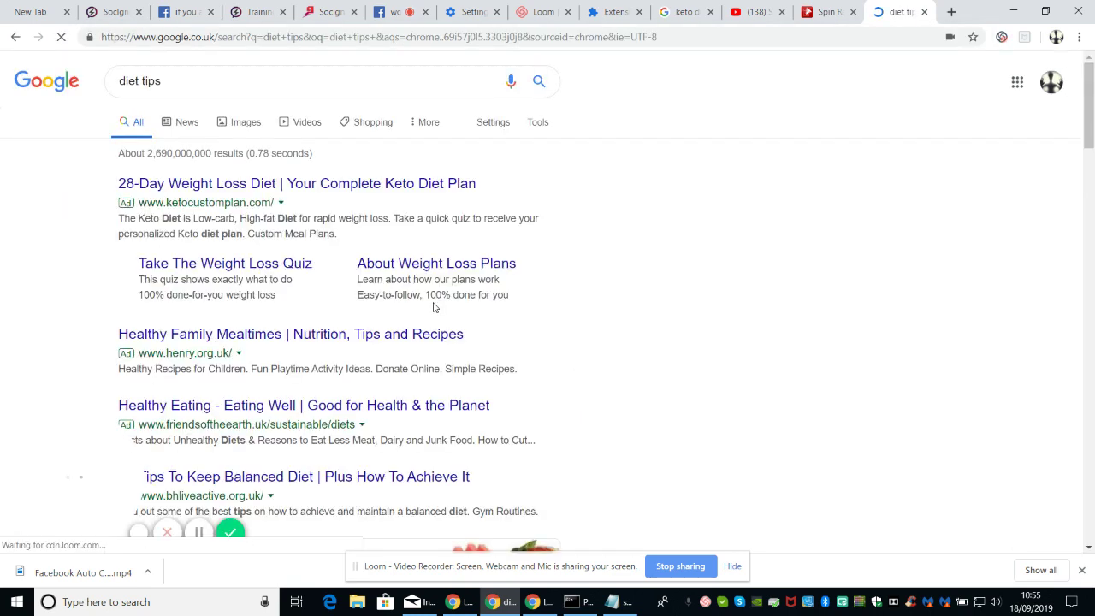
{"action": "left_click", "coordinate": [229, 190]}
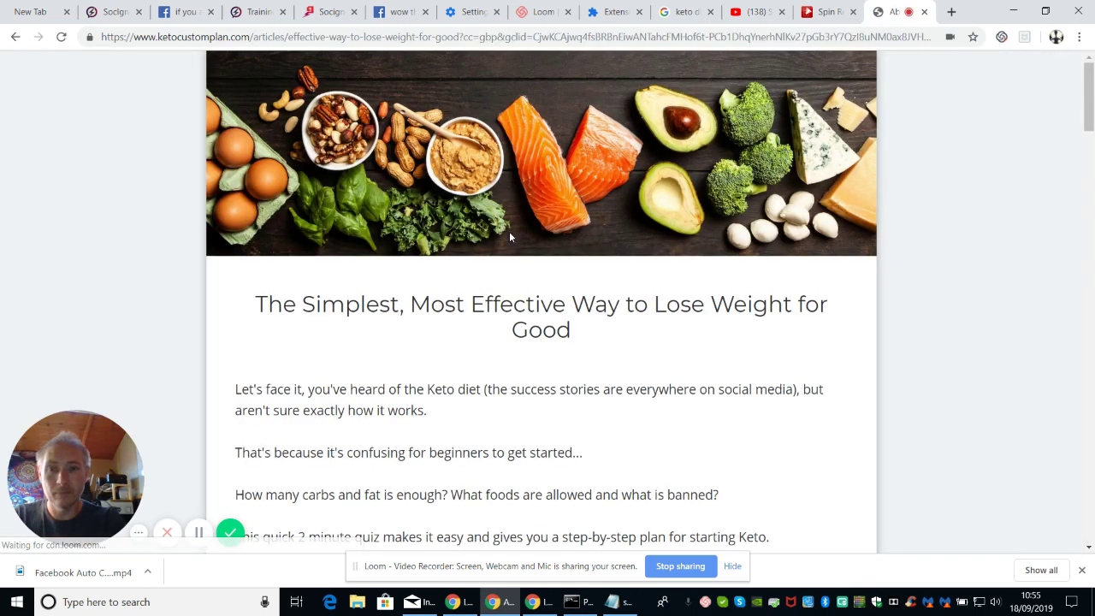
- Copy the "Customized Measurements to Deliver BIG Results FAST" and "Ingredients Tailored for Your Taste Buds" sections, including their headings, from the keto article
{"action": "left_click_drag", "start_coordinate": [1093, 82], "coordinate": [1093, 280]}
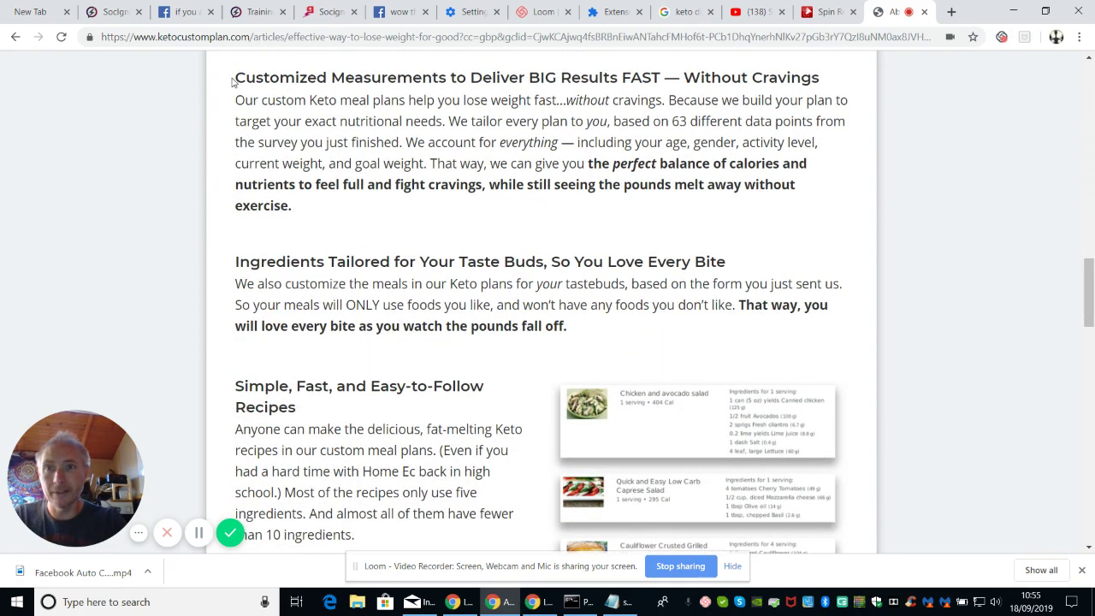
{"action": "left_click_drag", "start_coordinate": [236, 77], "coordinate": [826, 333]}
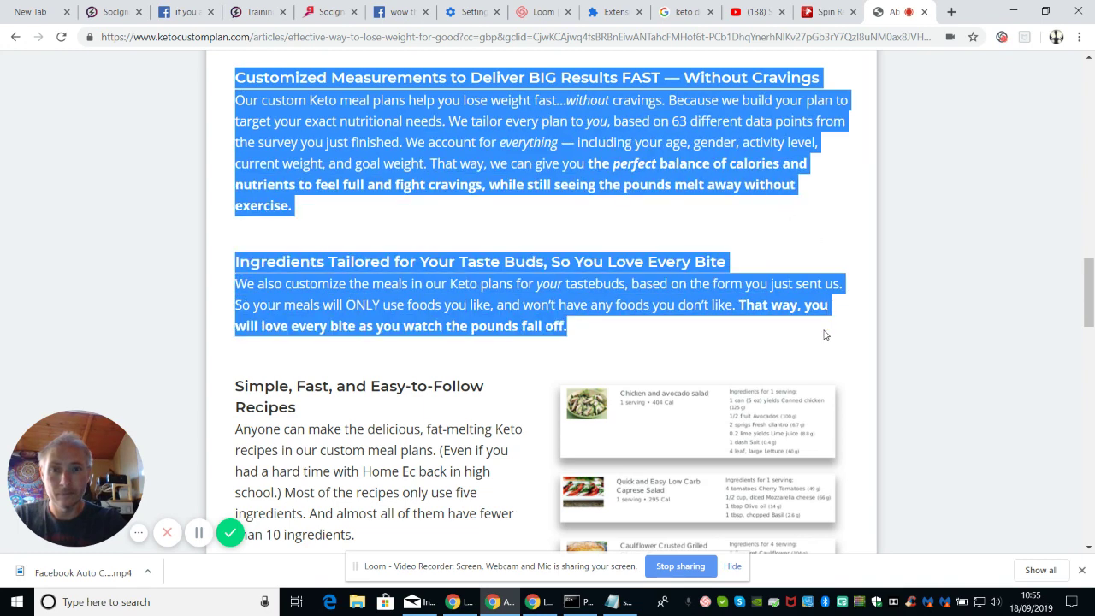
{"action": "left_click", "coordinate": [523, 321]}
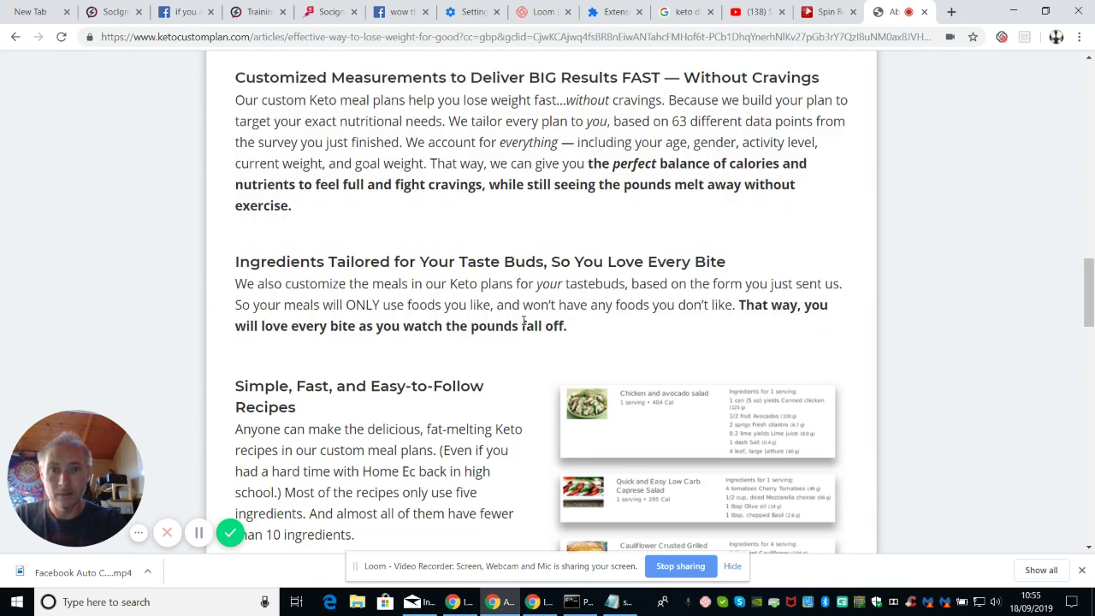
{"action": "left_click_drag", "start_coordinate": [236, 77], "coordinate": [842, 341]}
{"action": "key", "text": "ctrl+c"}
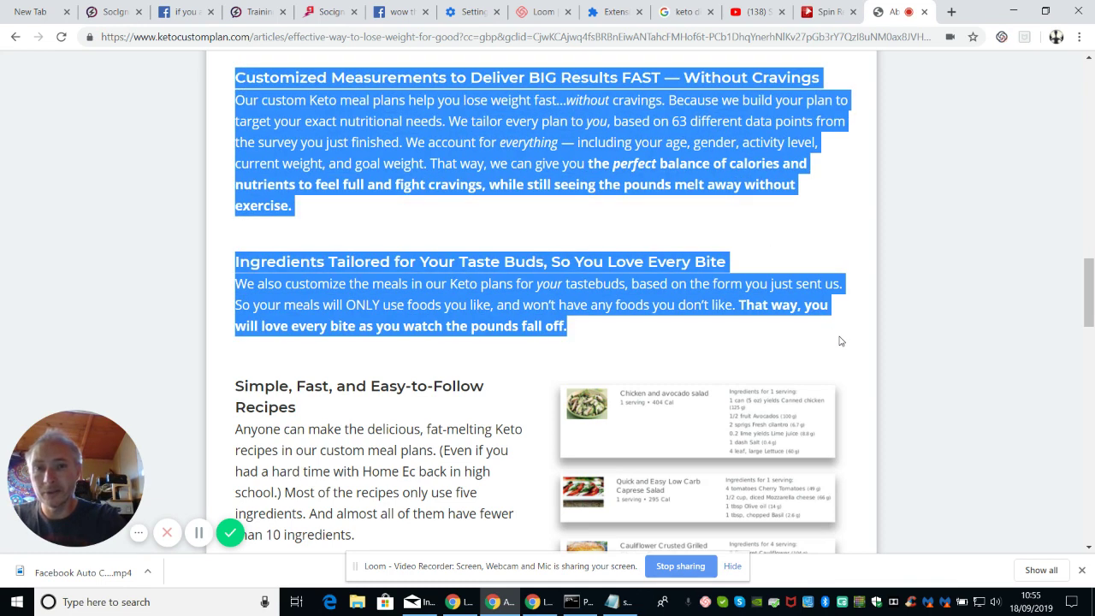
- Switch to Spin Rewriter and paste the copied diet text as the article for Step 1
{"action": "left_click", "coordinate": [826, 12]}
{"action": "left_click", "coordinate": [388, 382]}
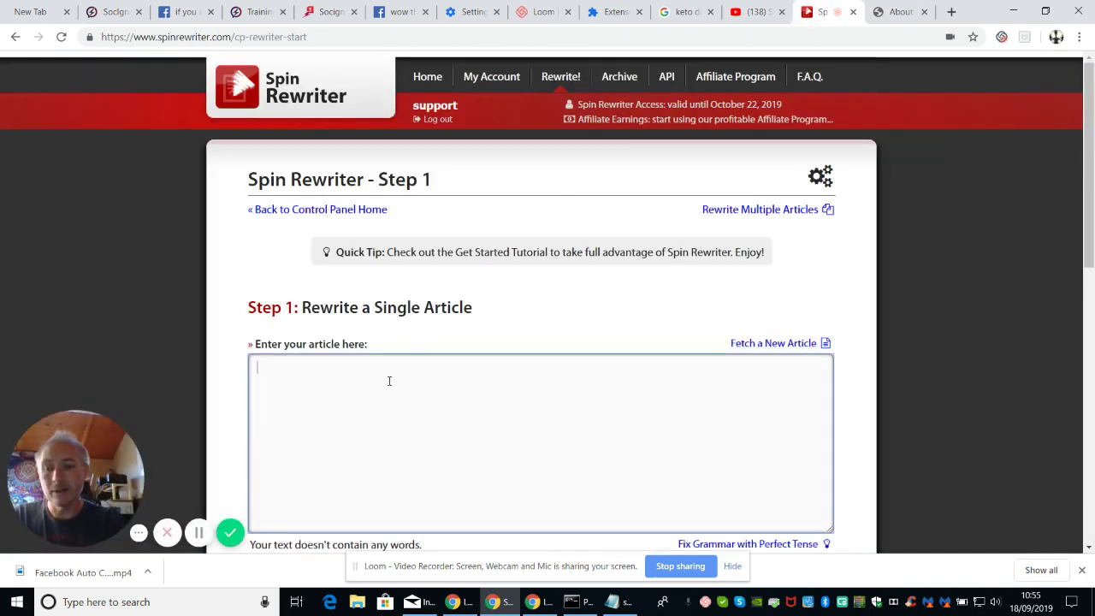
{"action": "key", "text": "ctrl+v"}
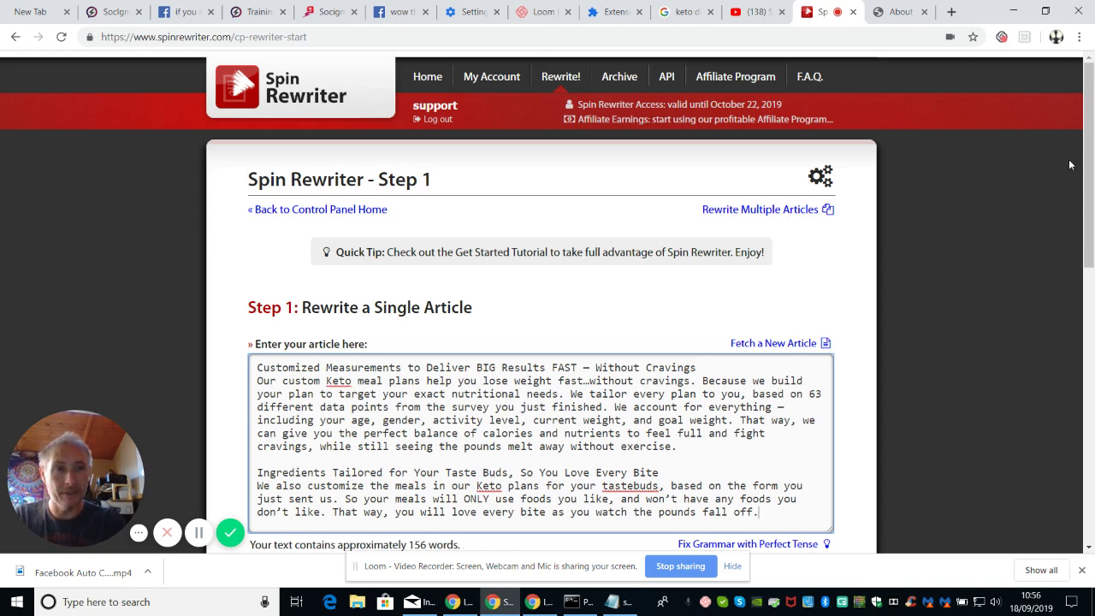
- Start rewriting the pasted article and bring up its analyzed text in Step 2
{"action": "left_click_drag", "start_coordinate": [1089, 120], "coordinate": [1093, 212]}
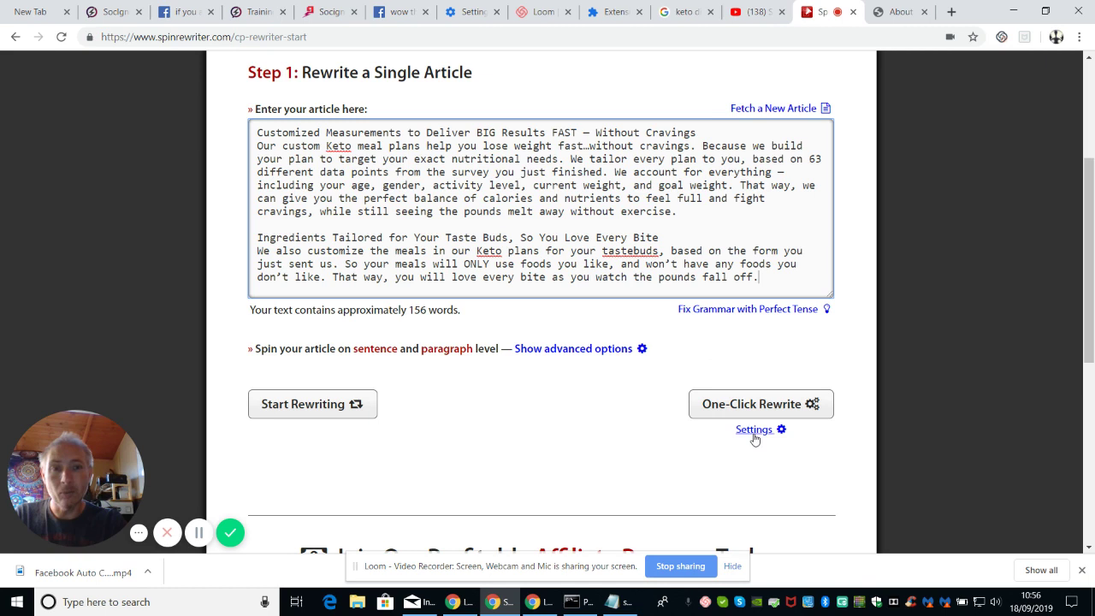
{"action": "left_click", "coordinate": [313, 406]}
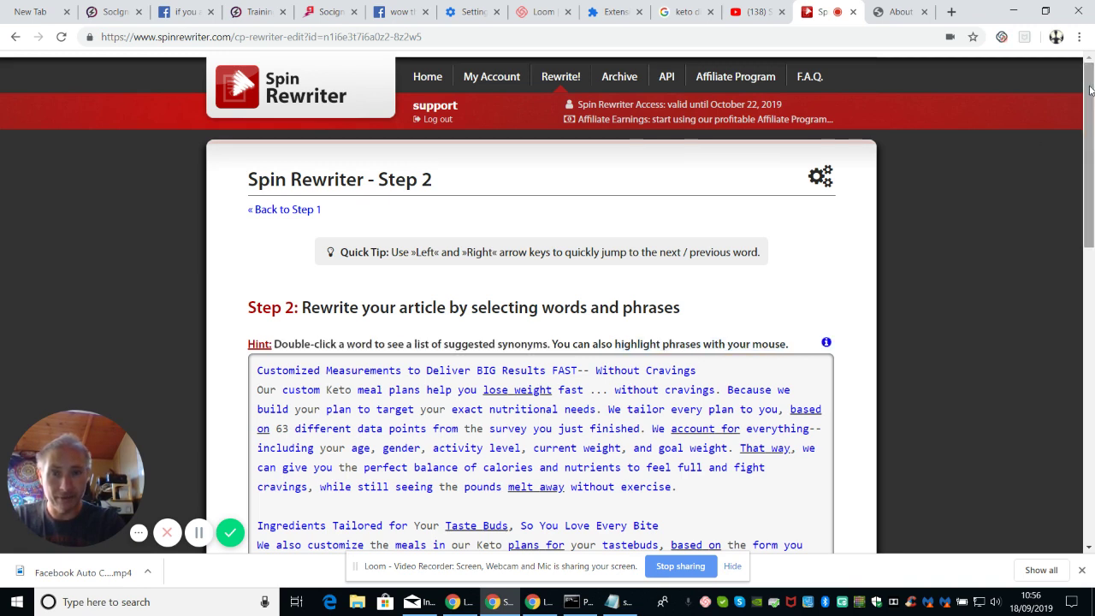
{"action": "left_click_drag", "start_coordinate": [1090, 90], "coordinate": [1091, 190]}
{"action": "scroll", "coordinate": [1090, 190], "scroll_direction": "up", "scroll_amount": 1}
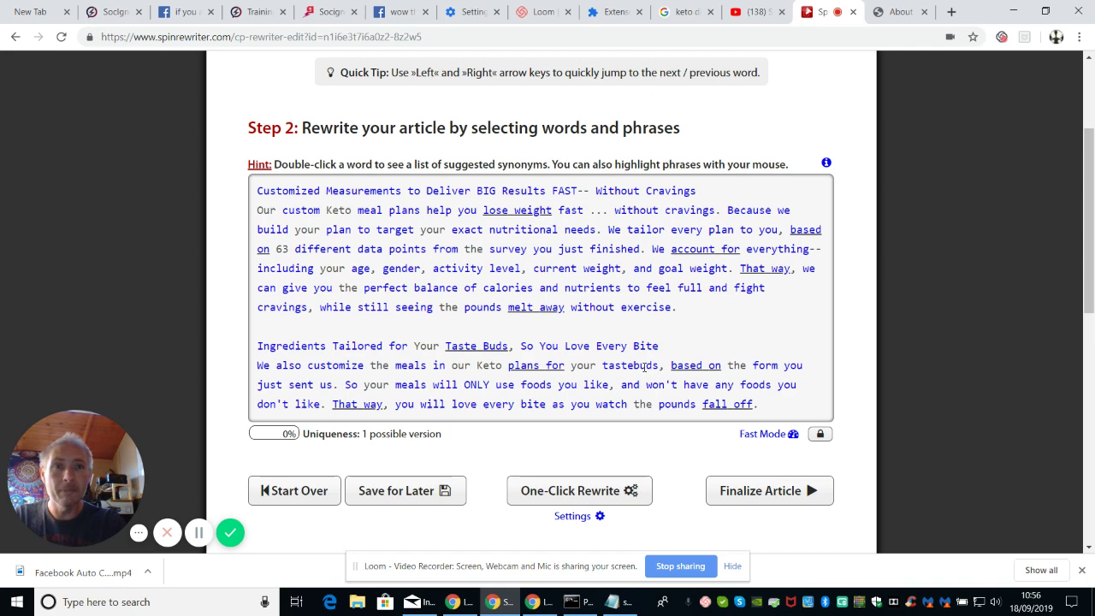
- Check the keto diet image results and the source keto article, and return to the article in Step 2
{"action": "left_click", "coordinate": [689, 19]}
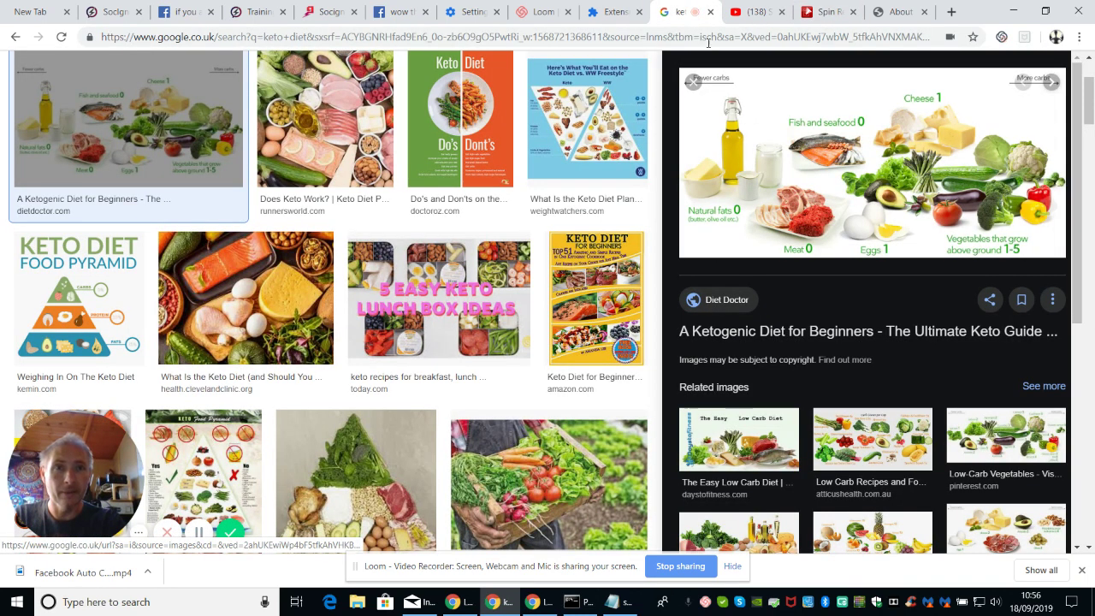
{"action": "left_click", "coordinate": [900, 12]}
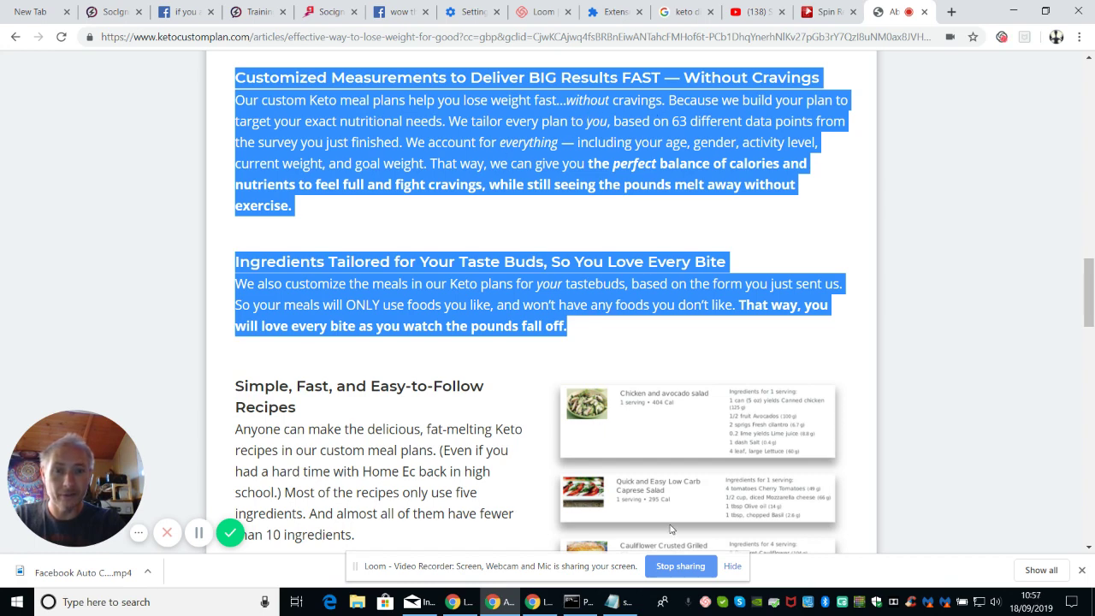
{"action": "left_click", "coordinate": [826, 14]}
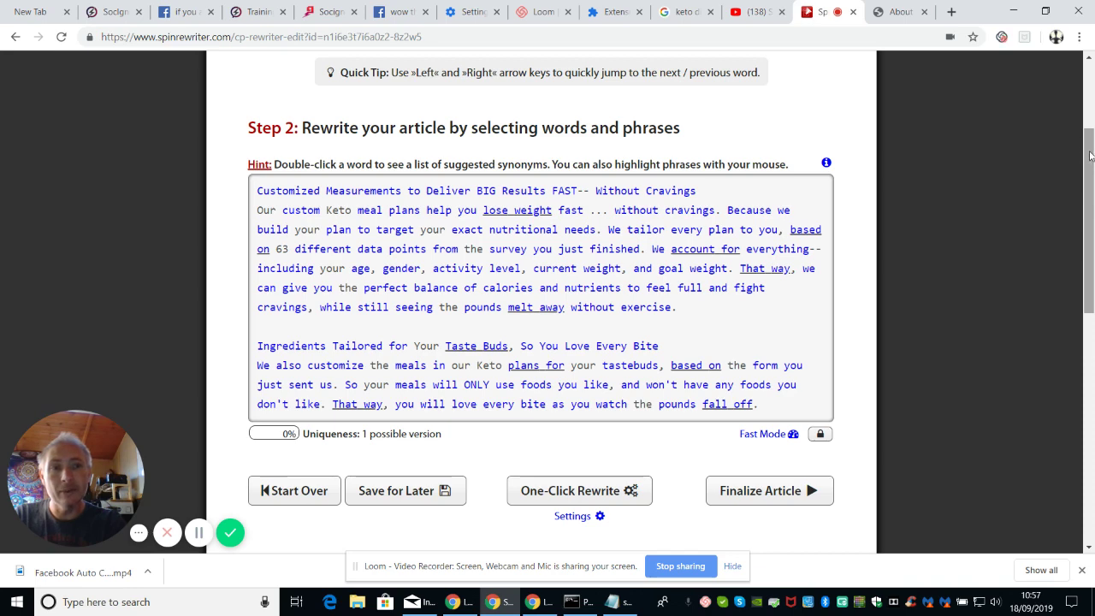
{"action": "mouse_move", "coordinate": [1090, 155]}
{"action": "left_mouse_down"}
{"action": "mouse_move", "coordinate": [1090, 194]}
{"action": "mouse_move", "coordinate": [1091, 163]}
{"action": "left_mouse_up"}
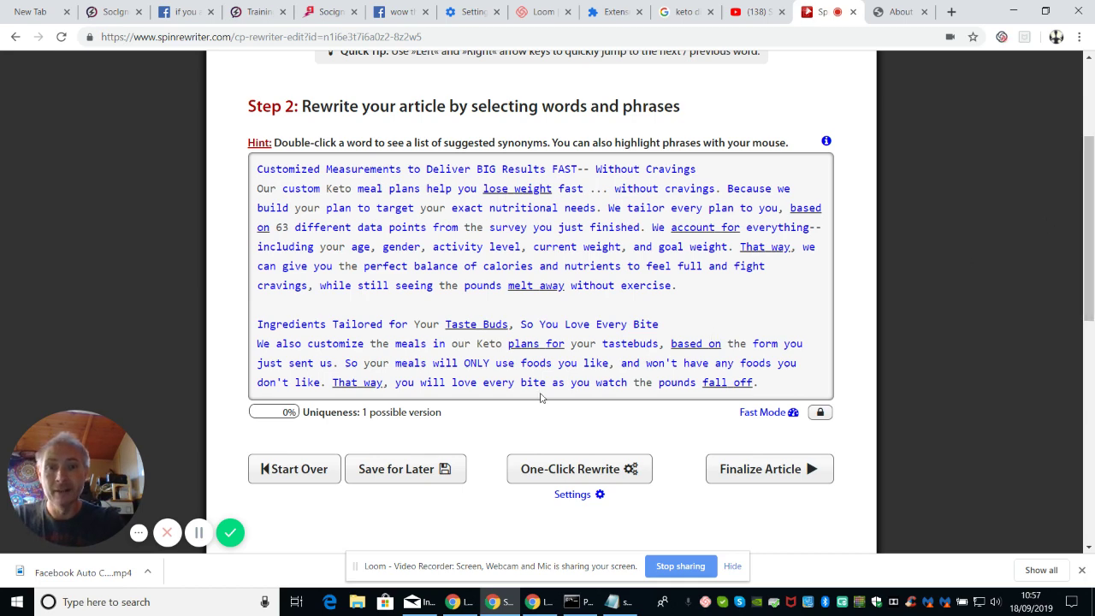
- Save the rewriting project for later and open the Archive to view it
{"action": "left_click", "coordinate": [384, 473]}
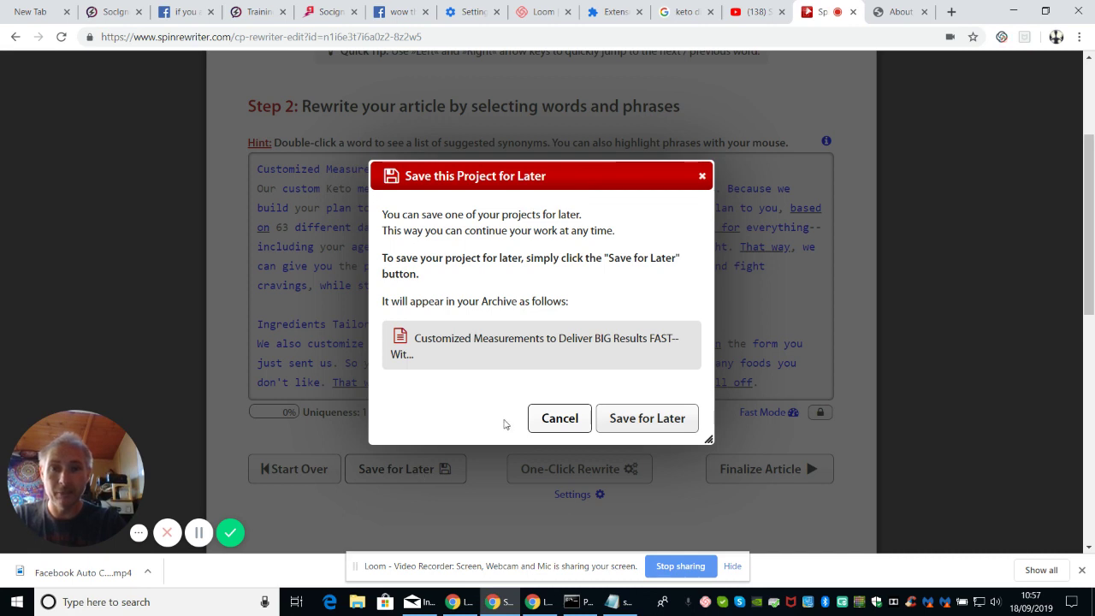
{"action": "left_click", "coordinate": [633, 419]}
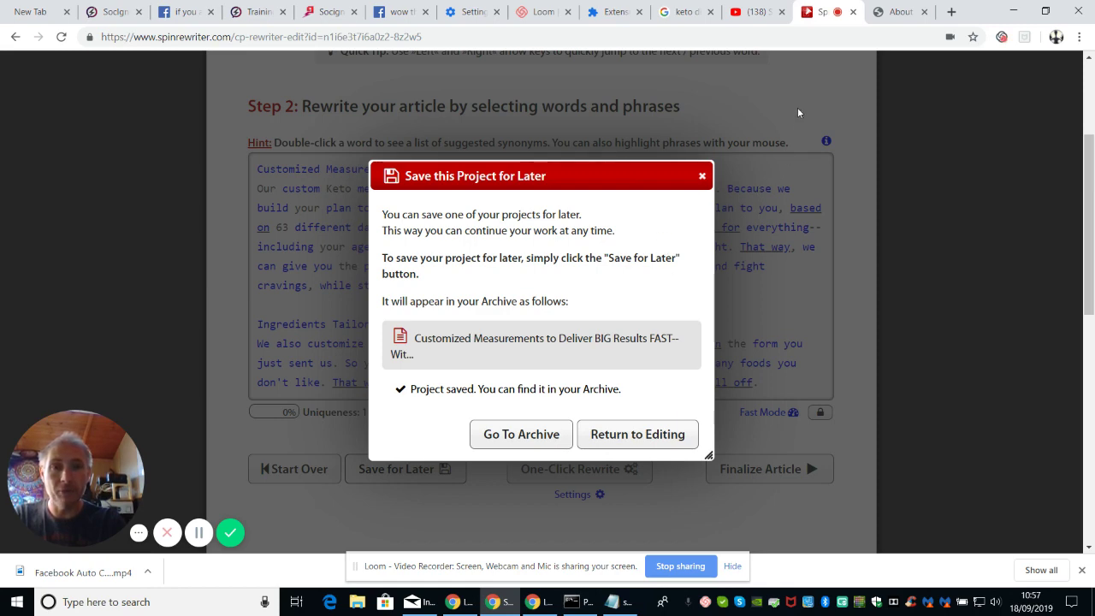
{"action": "left_click", "coordinate": [528, 438]}
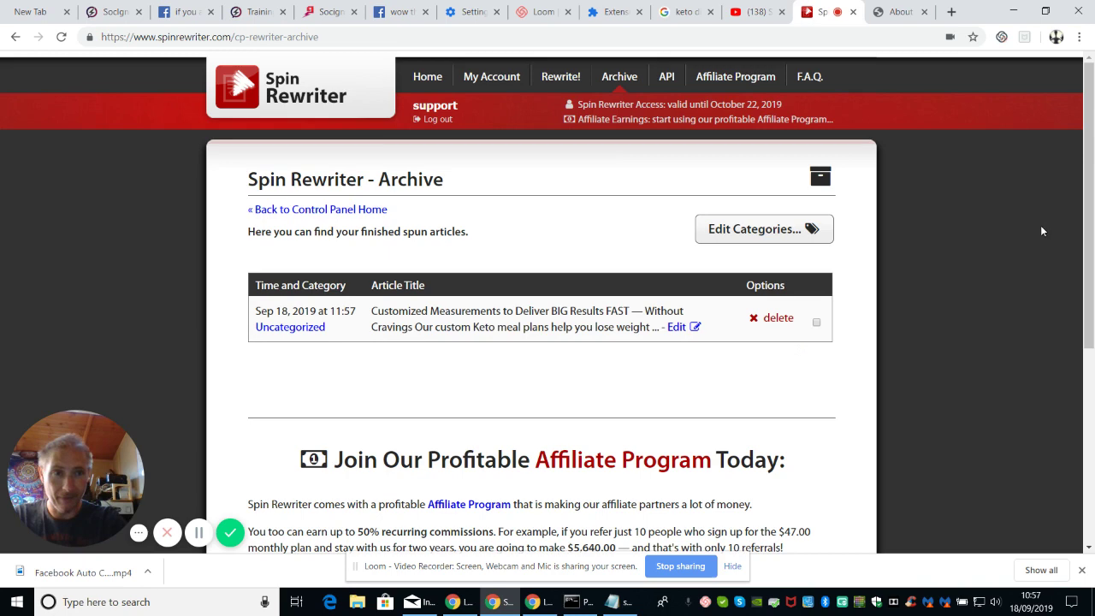
{"action": "left_click_drag", "start_coordinate": [1090, 125], "coordinate": [1093, 27]}
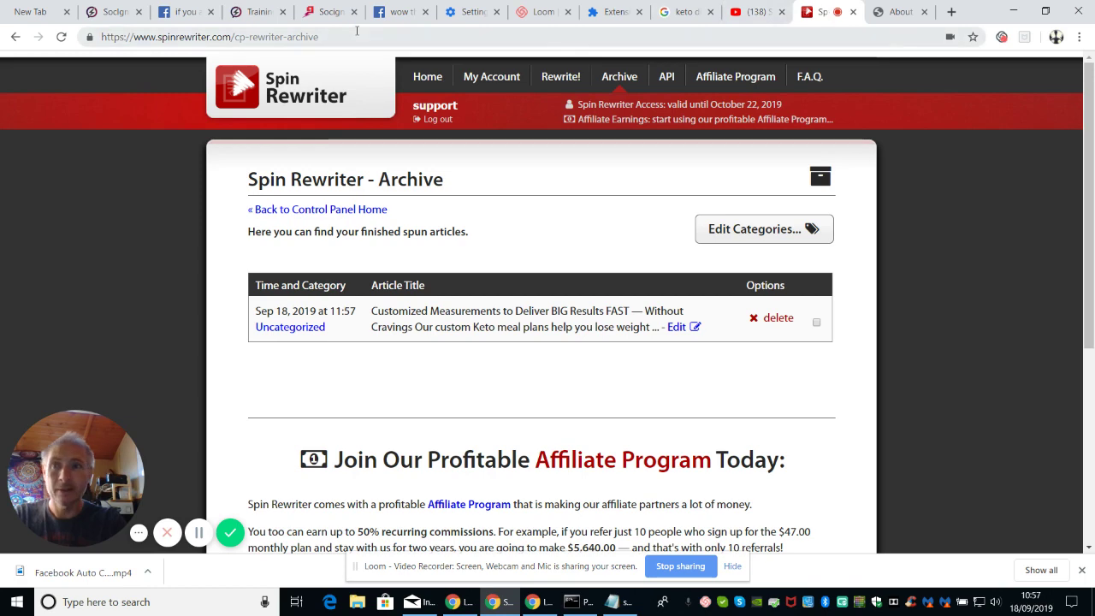
- Return to the Control Panel and view the WordPress Plugin & Integration page
{"action": "left_click", "coordinate": [14, 38]}
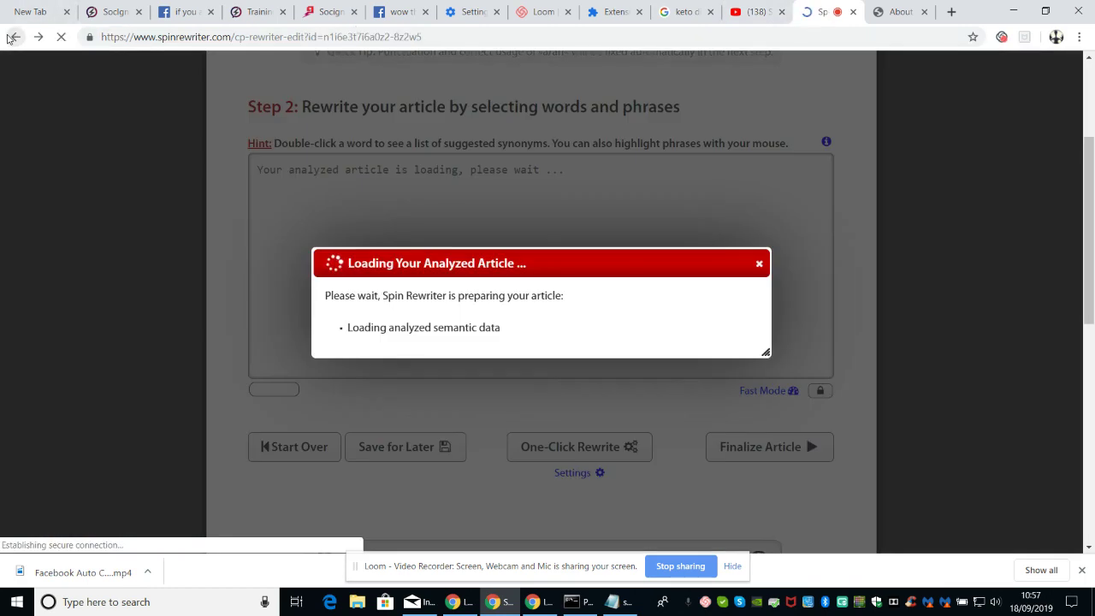
{"action": "left_click", "coordinate": [13, 37]}
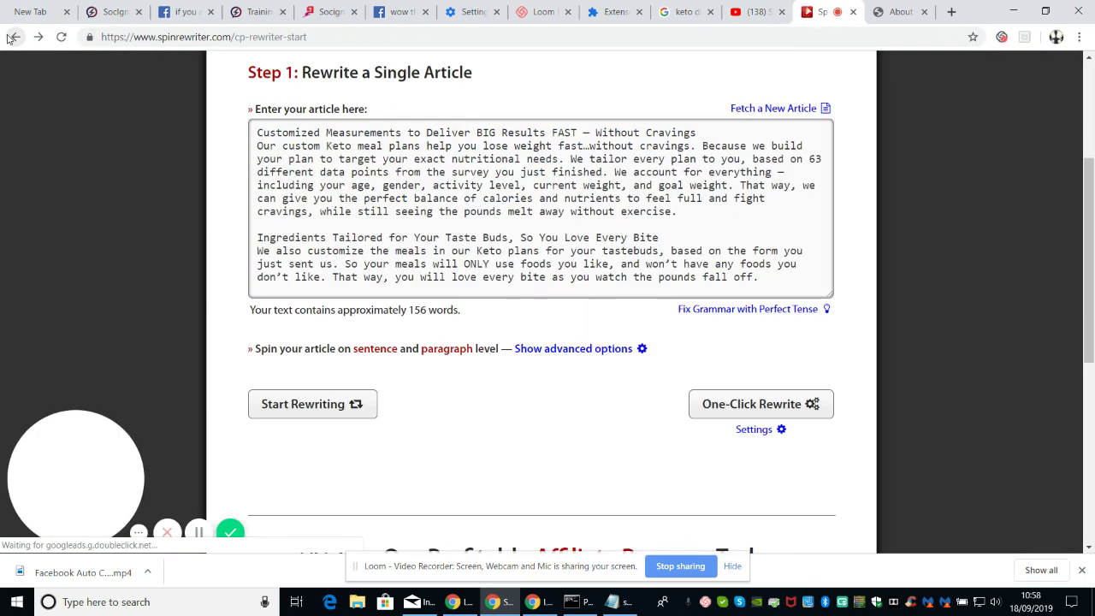
{"action": "left_click", "coordinate": [13, 38]}
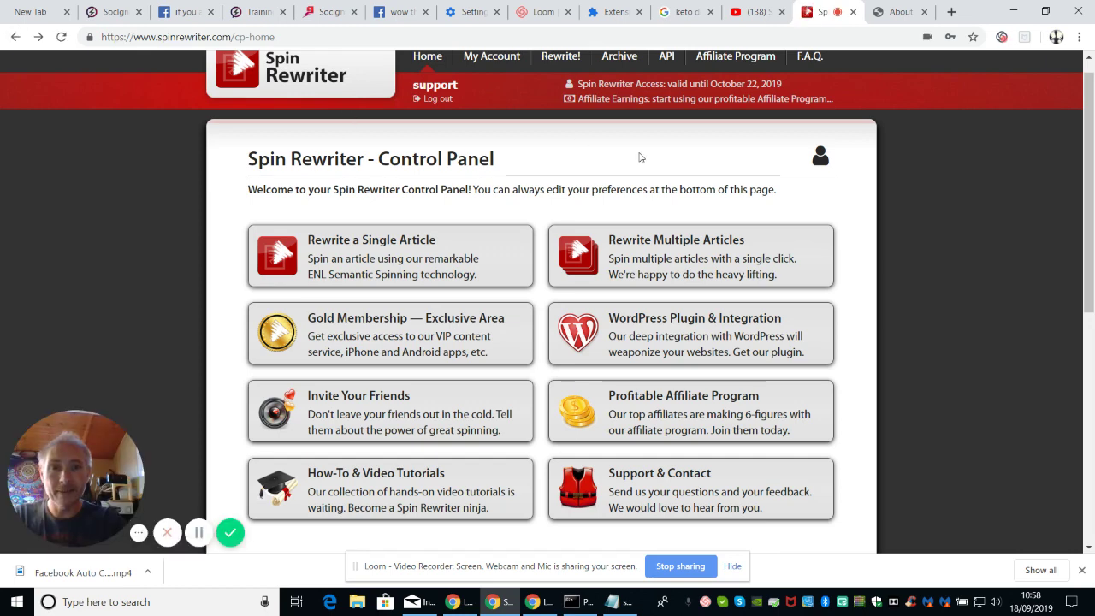
{"action": "left_click_drag", "start_coordinate": [1090, 142], "coordinate": [1089, 167]}
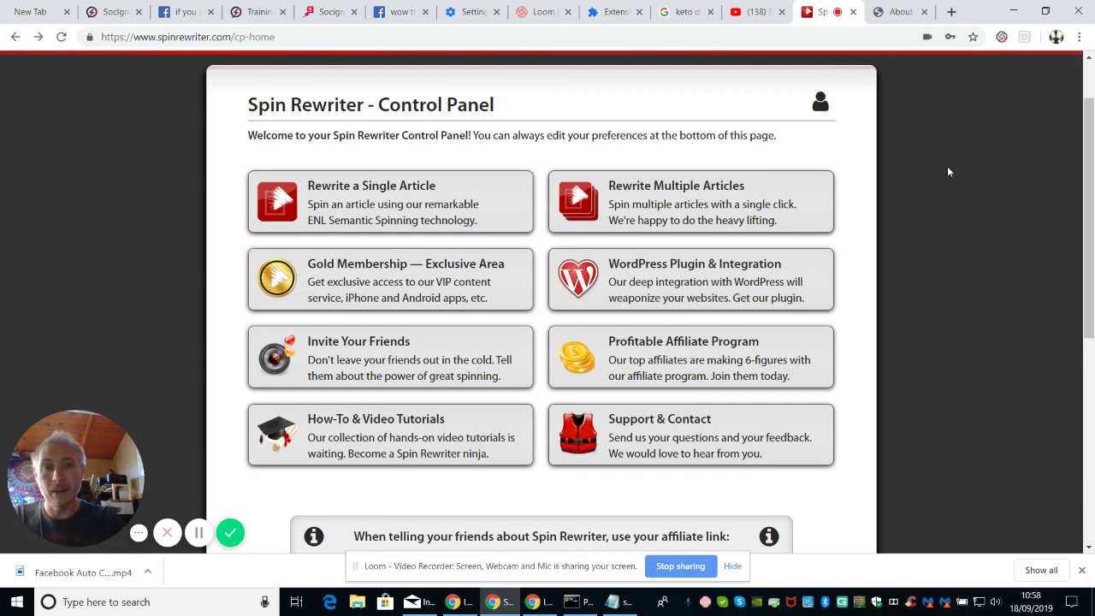
{"action": "left_click", "coordinate": [700, 276]}
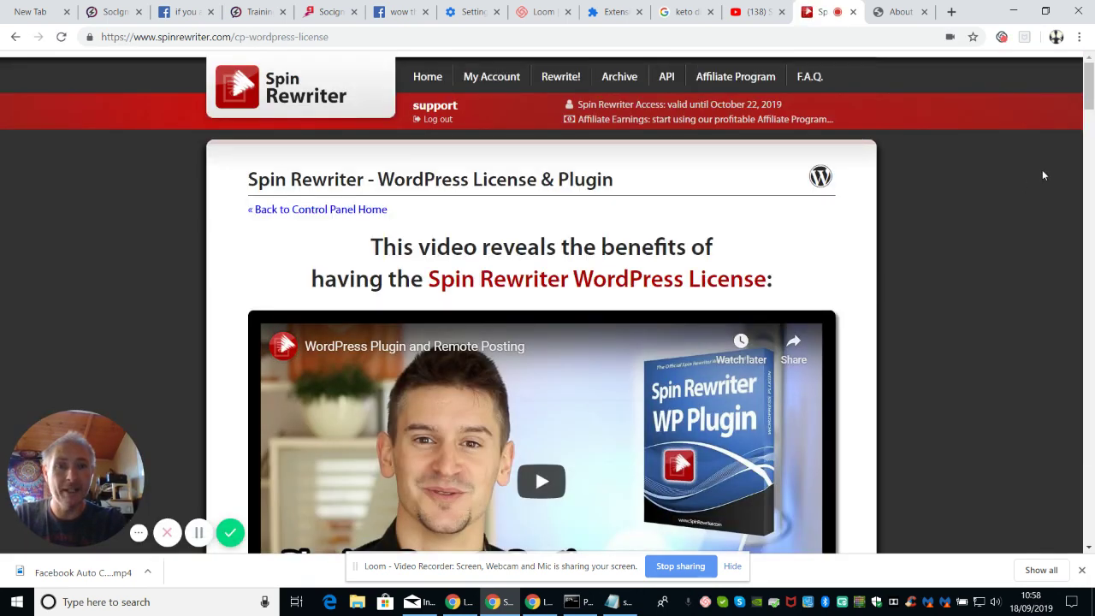
{"action": "mouse_move", "coordinate": [1090, 86]}
{"action": "left_mouse_down"}
{"action": "mouse_move", "coordinate": [1091, 128]}
{"action": "mouse_move", "coordinate": [1091, 81]}
{"action": "left_mouse_up"}
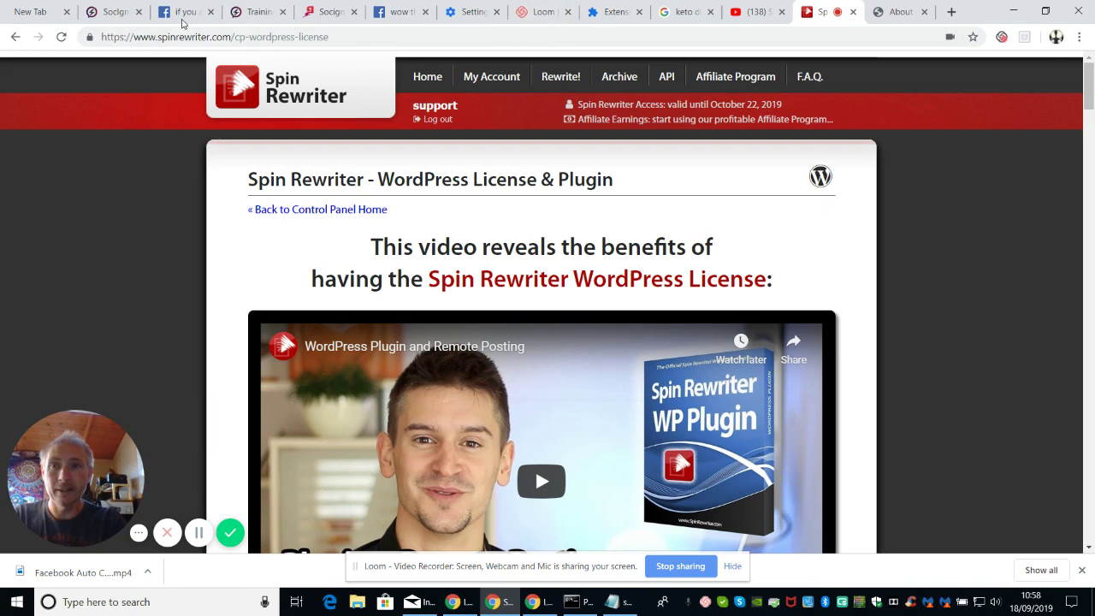
- Go back to the Control Panel, view the Rewrite Multiple Articles bulk mode options, and return
{"action": "left_click", "coordinate": [13, 39]}
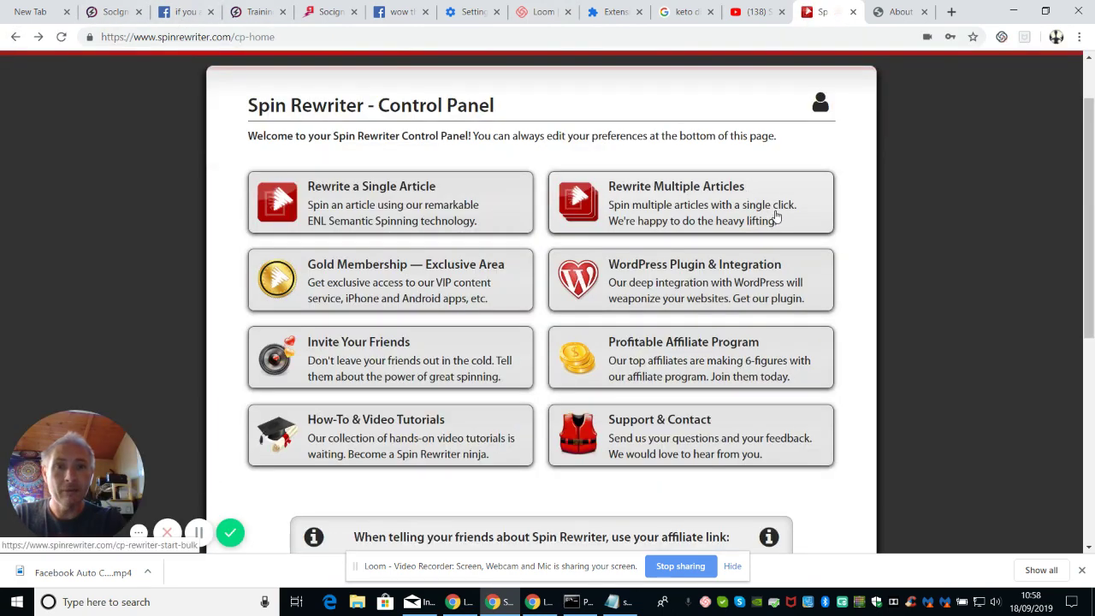
{"action": "left_click", "coordinate": [673, 207]}
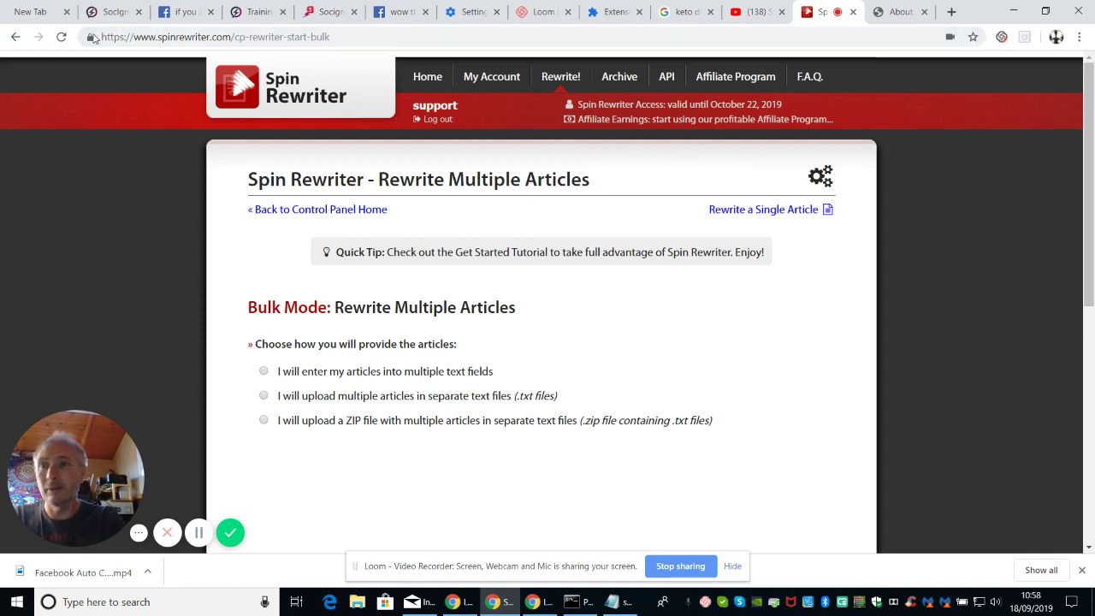
{"action": "left_click", "coordinate": [15, 37]}
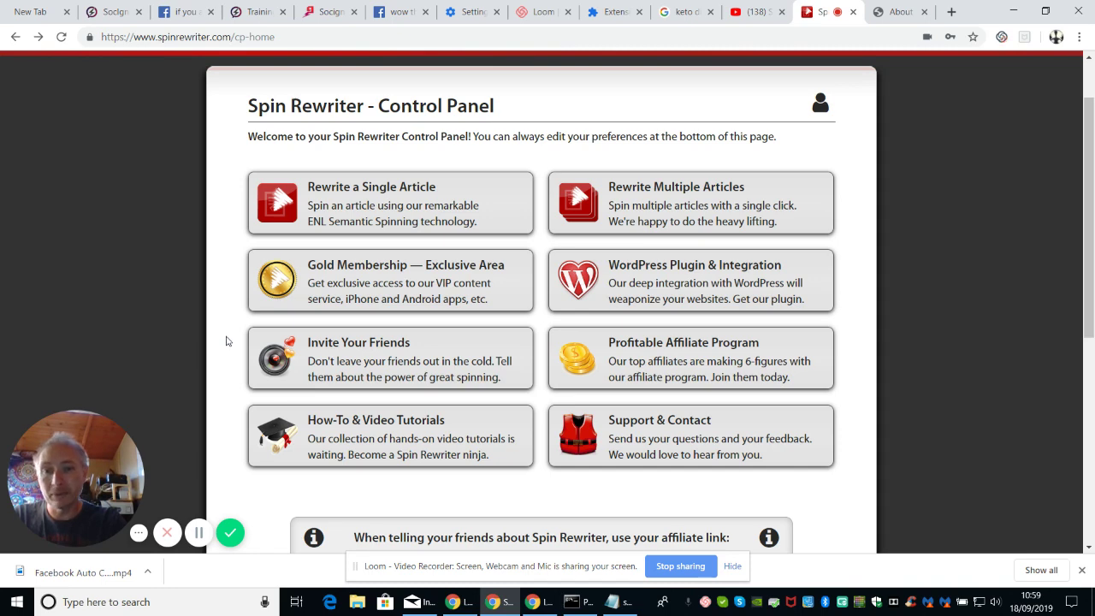
- Open the How-To & Video Tutorials page and look through the Get Started Tutorial and the video tutorial list
{"action": "left_click", "coordinate": [392, 441]}
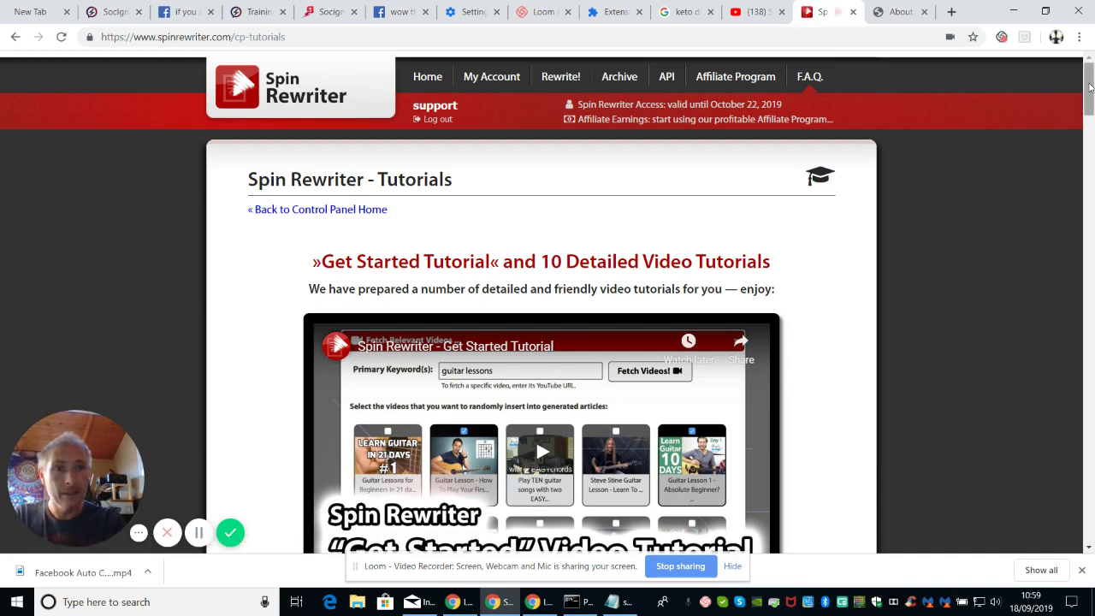
{"action": "mouse_move", "coordinate": [1092, 79]}
{"action": "left_mouse_down"}
{"action": "mouse_move", "coordinate": [1092, 107]}
{"action": "mouse_move", "coordinate": [1092, 80]}
{"action": "mouse_move", "coordinate": [1089, 95]}
{"action": "left_mouse_up"}
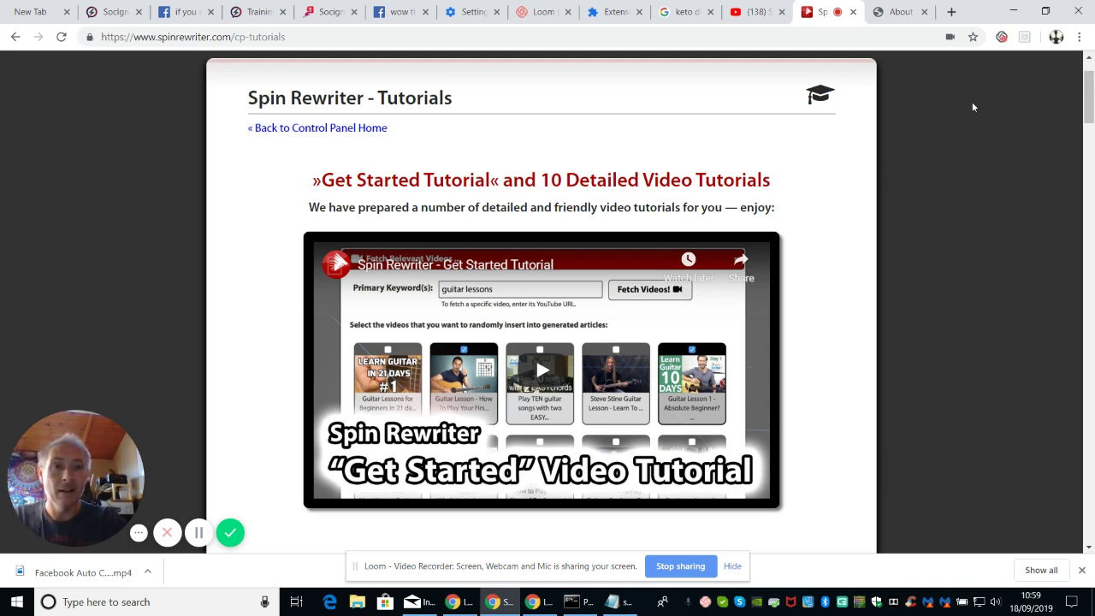
{"action": "left_click_drag", "start_coordinate": [1089, 87], "coordinate": [1091, 139]}
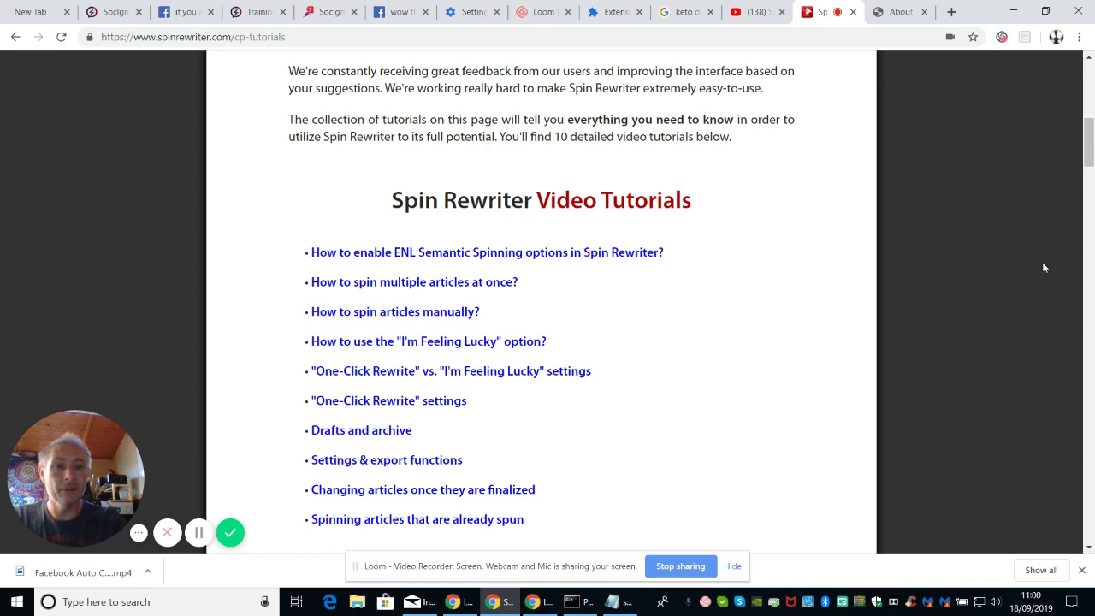
{"action": "left_click_drag", "start_coordinate": [1087, 157], "coordinate": [1087, 99]}
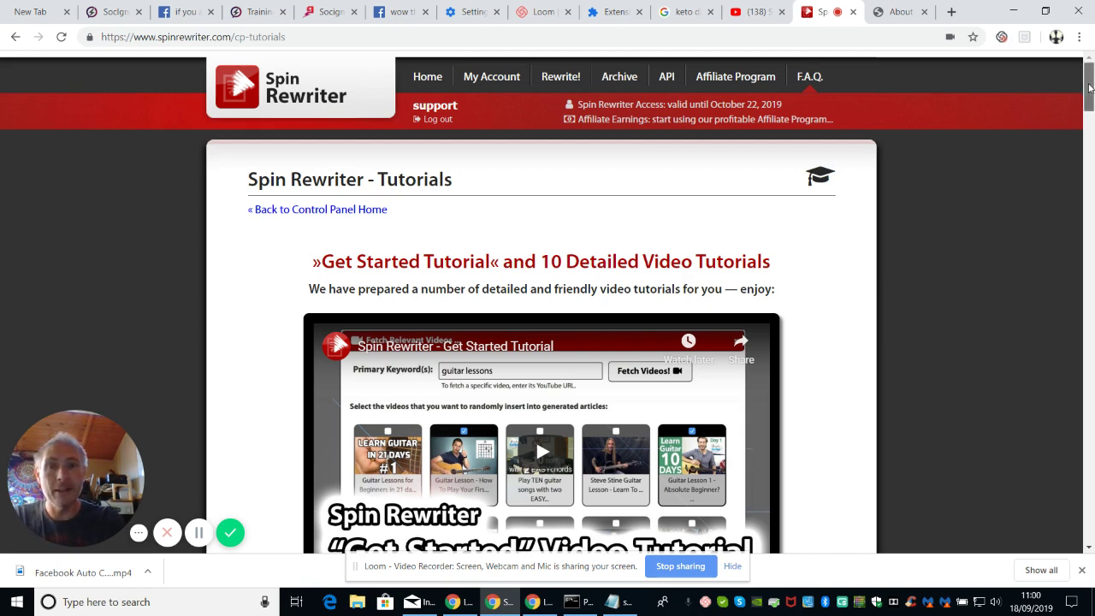
{"action": "scroll", "coordinate": [1087, 113], "scroll_direction": "down", "scroll_amount": 3}
{"action": "left_click_drag", "start_coordinate": [1089, 116], "coordinate": [1087, 86]}
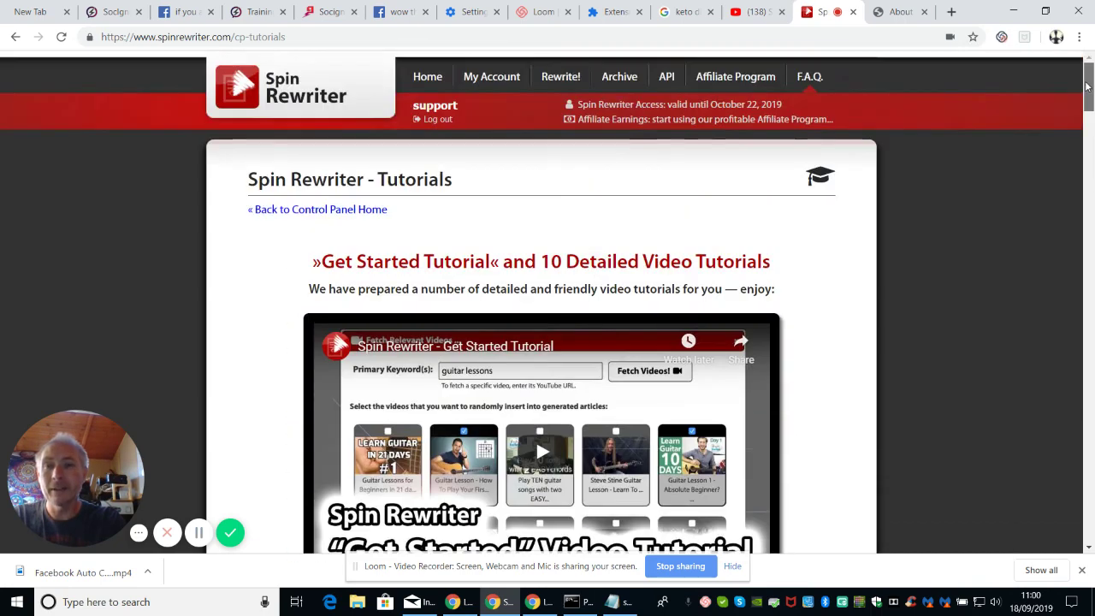